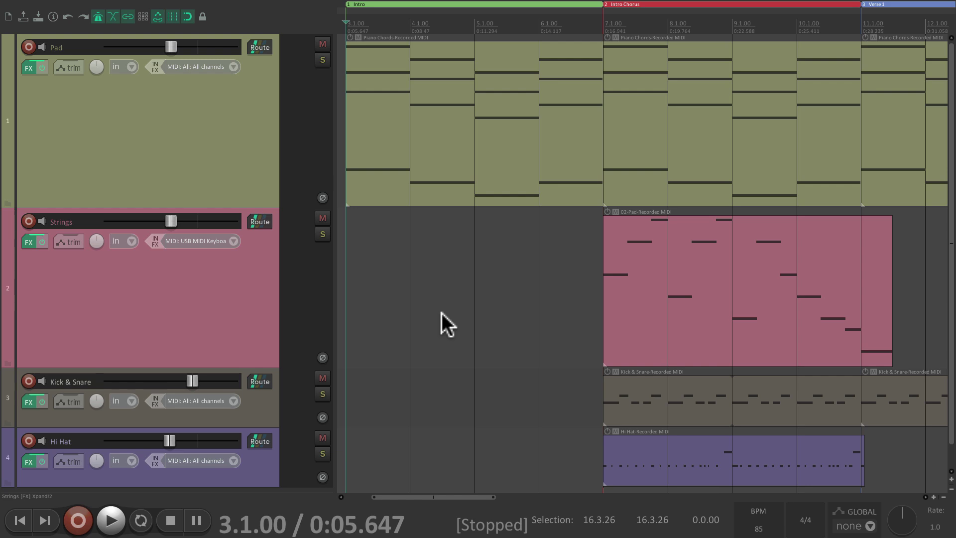
key(space)
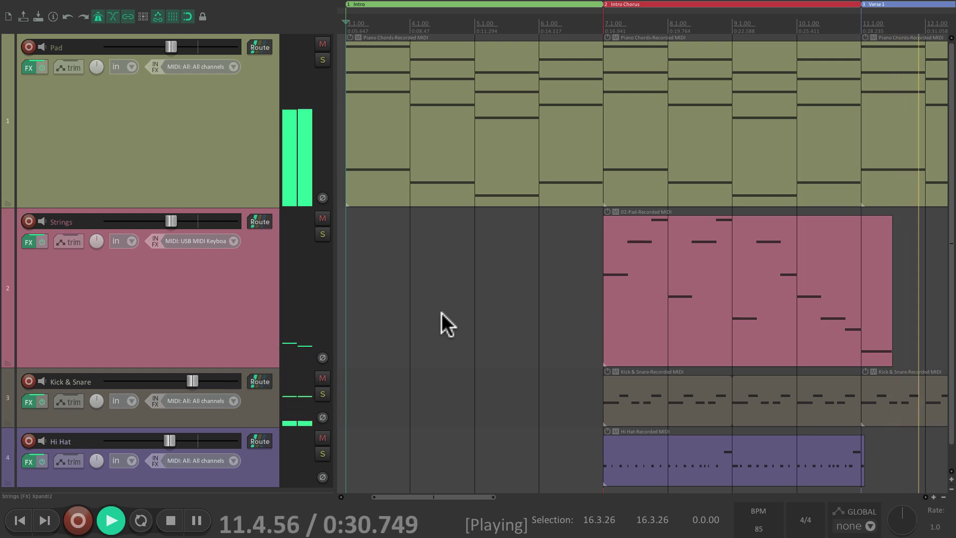
key(space)
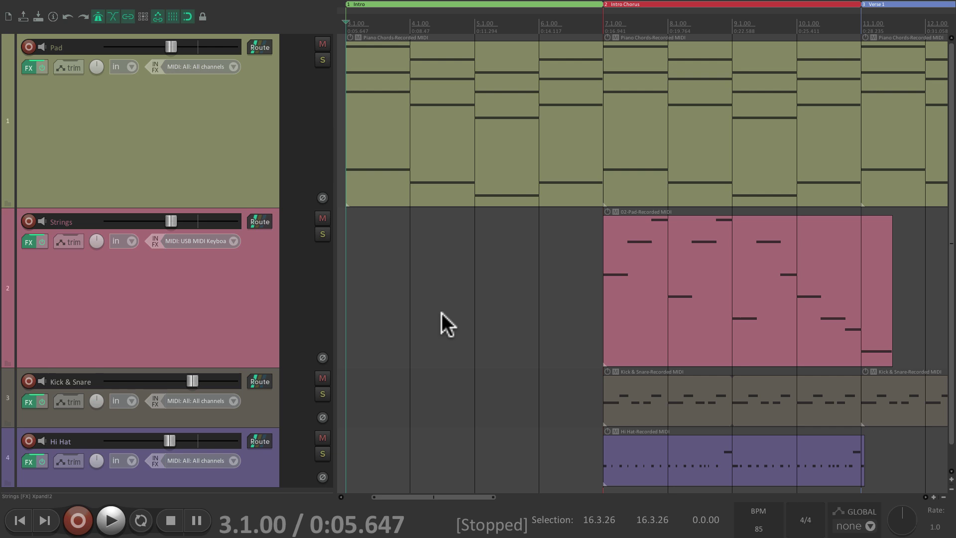
key(space)
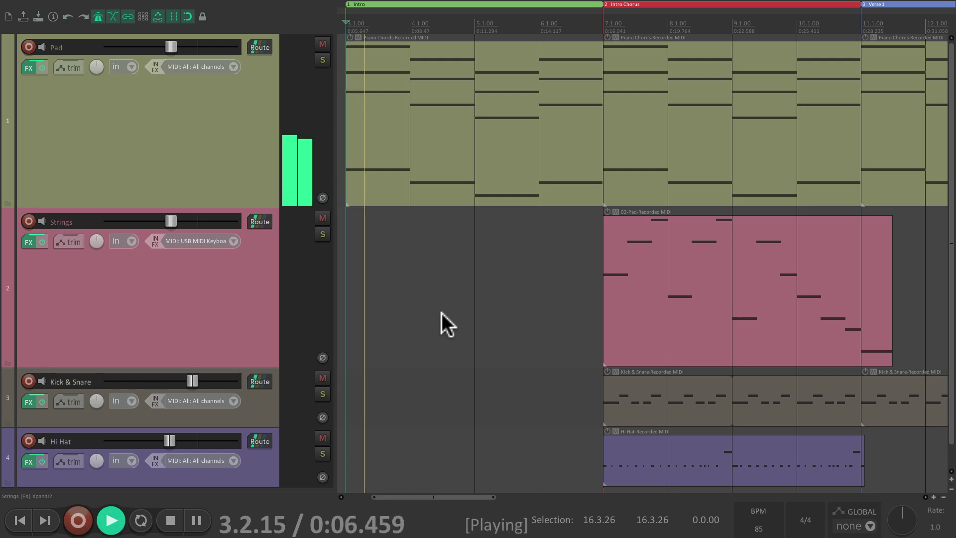
key(space)
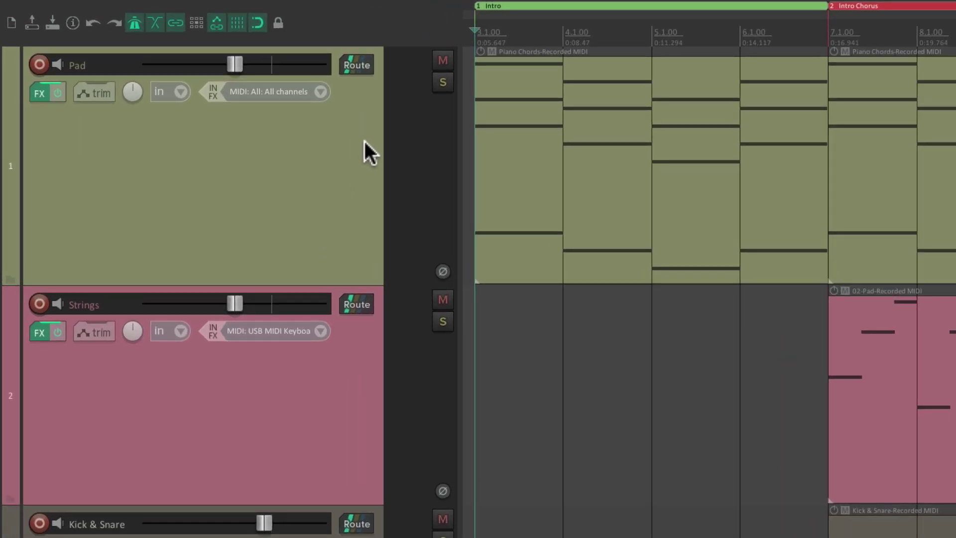
Enable a playback time offset in the Pad track's routing window and nudge it negative.
click(355, 67)
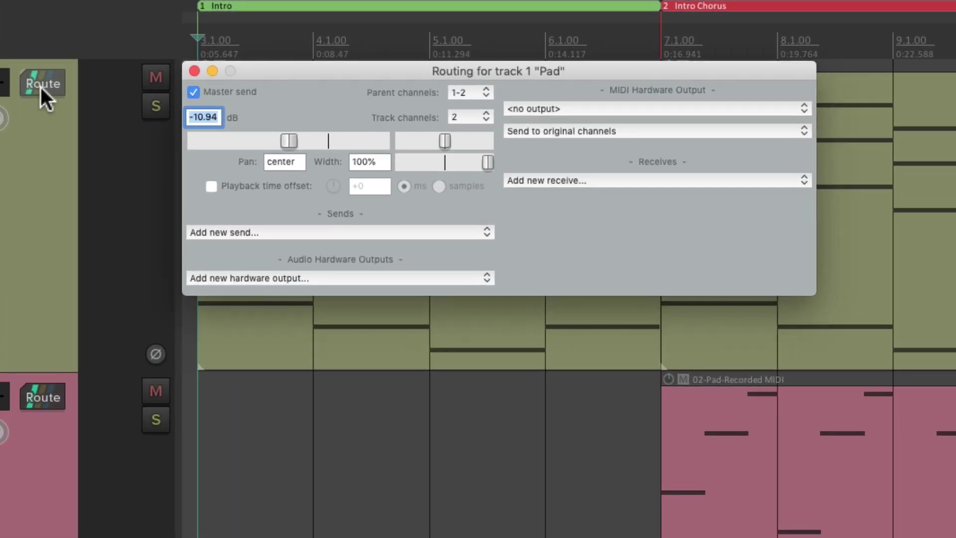
click(211, 186)
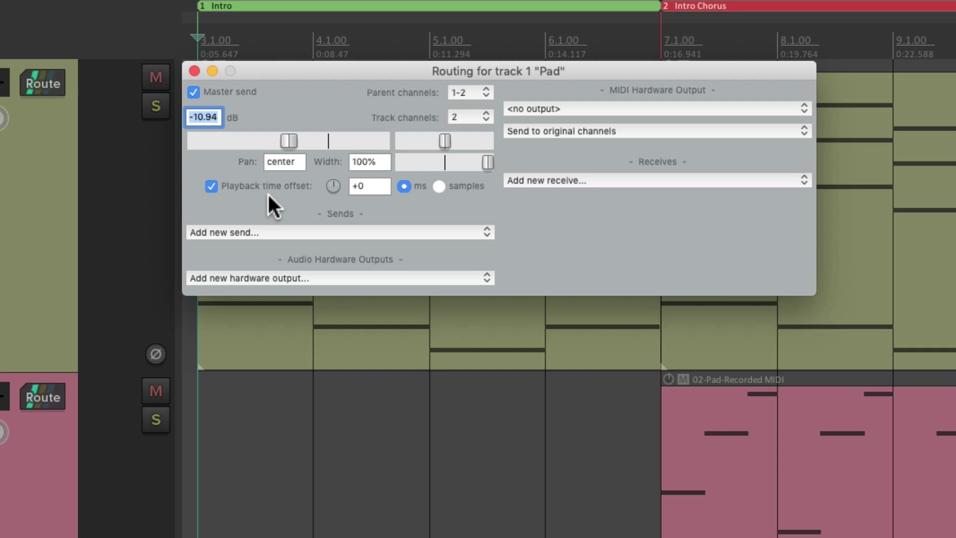
drag(331, 185, 330, 193)
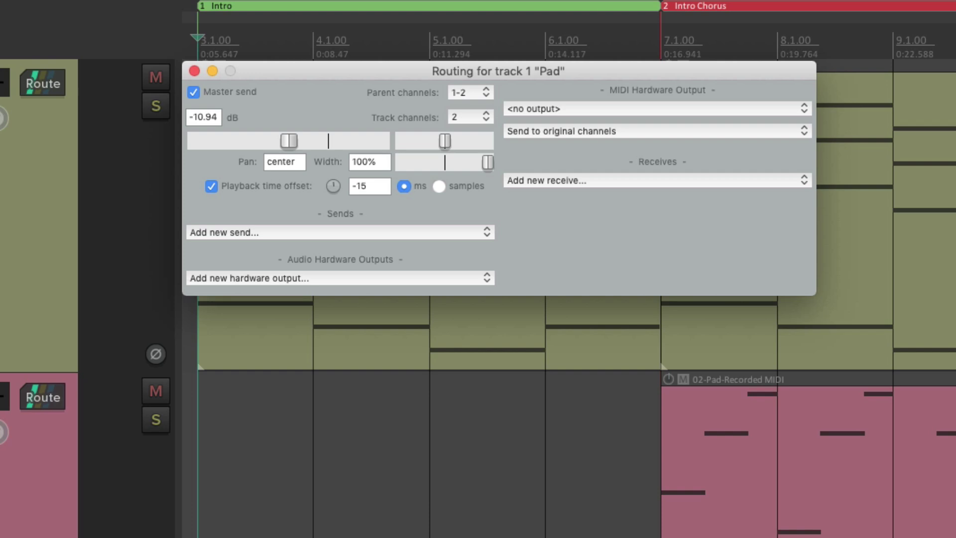
Reset the Pad offset to 0 ms, start playback, and begin lowering the offset.
double_click(332, 188)
key(space)
scroll(333, 183, down, 10)
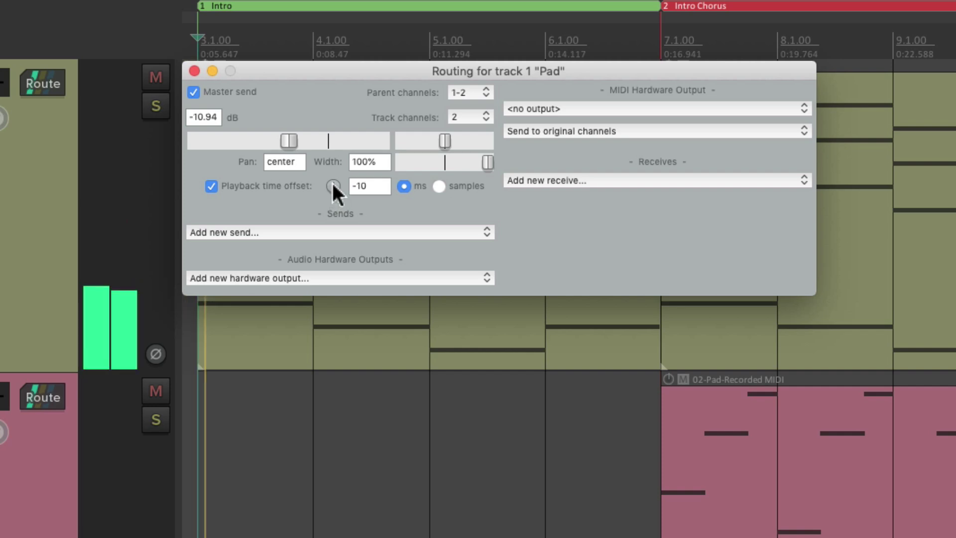
scroll(333, 183, down, 5)
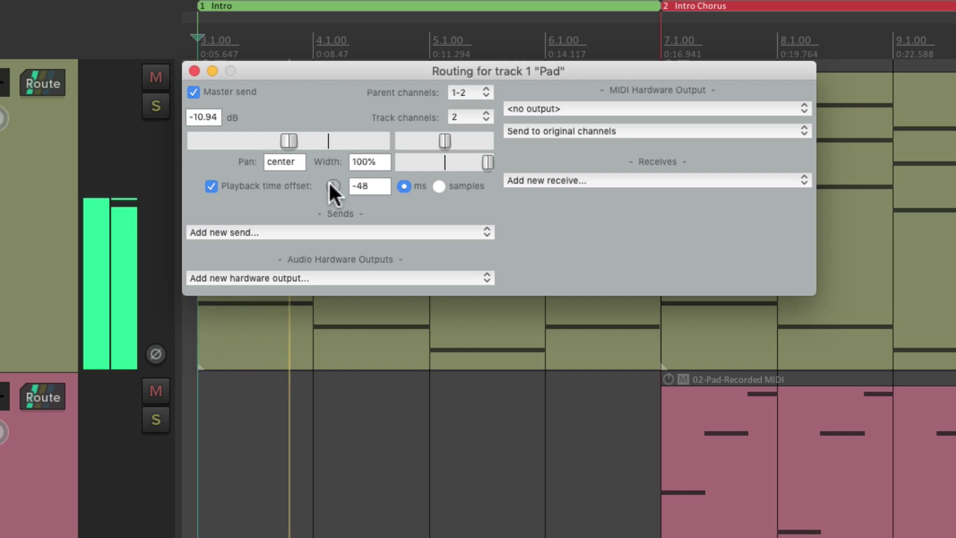
scroll(329, 186, down, 3)
scroll(330, 187, down, 12)
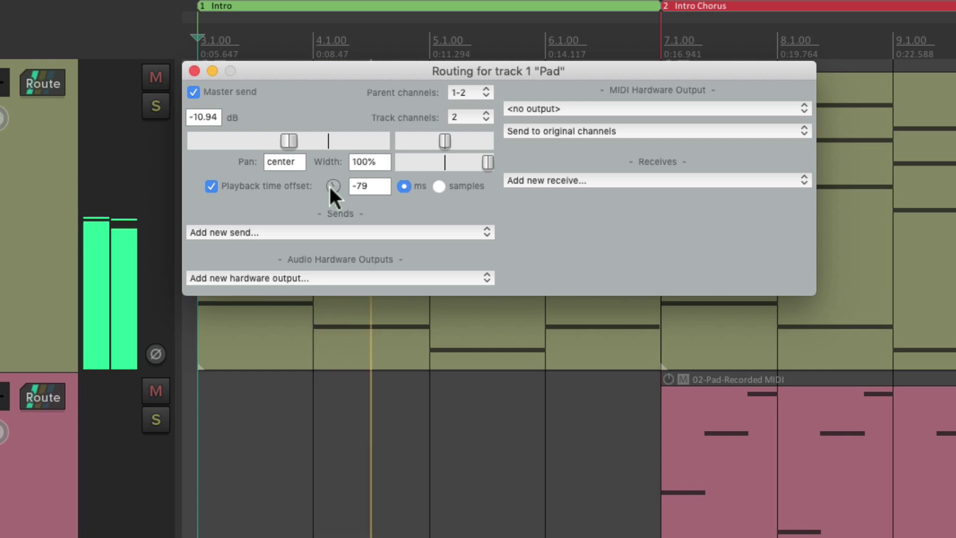
Keep lowering the Pad playback time offset to about -170 ms while listening.
scroll(330, 183, down, 8)
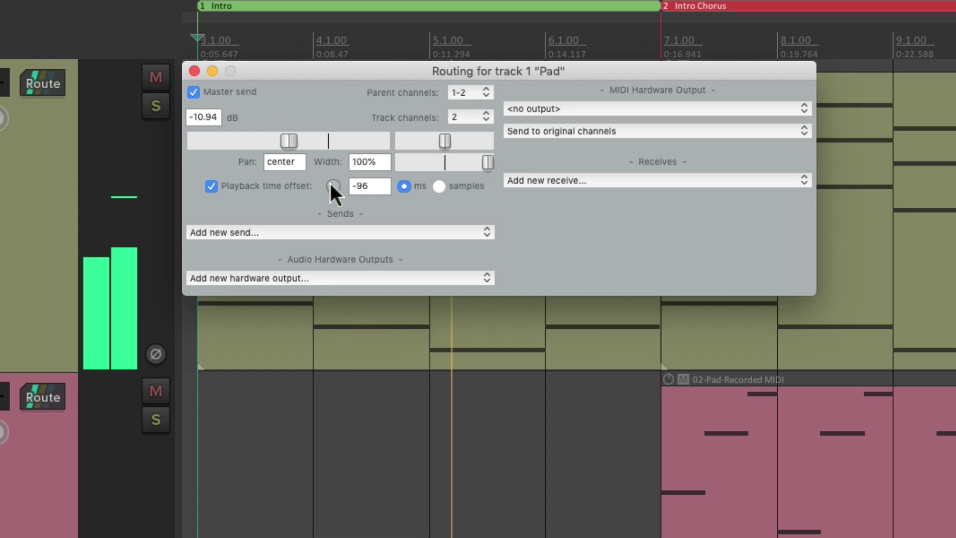
scroll(330, 183, down, 5)
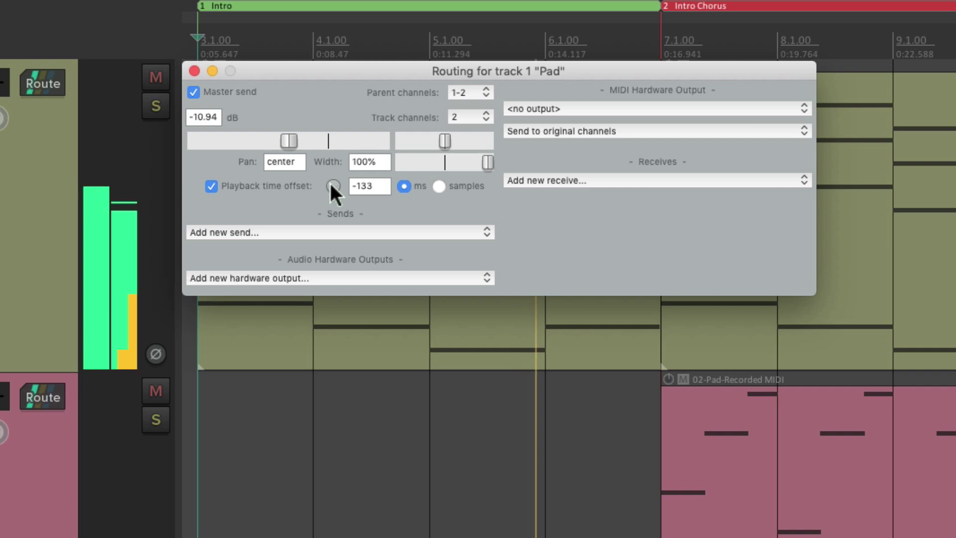
scroll(330, 183, down, 1)
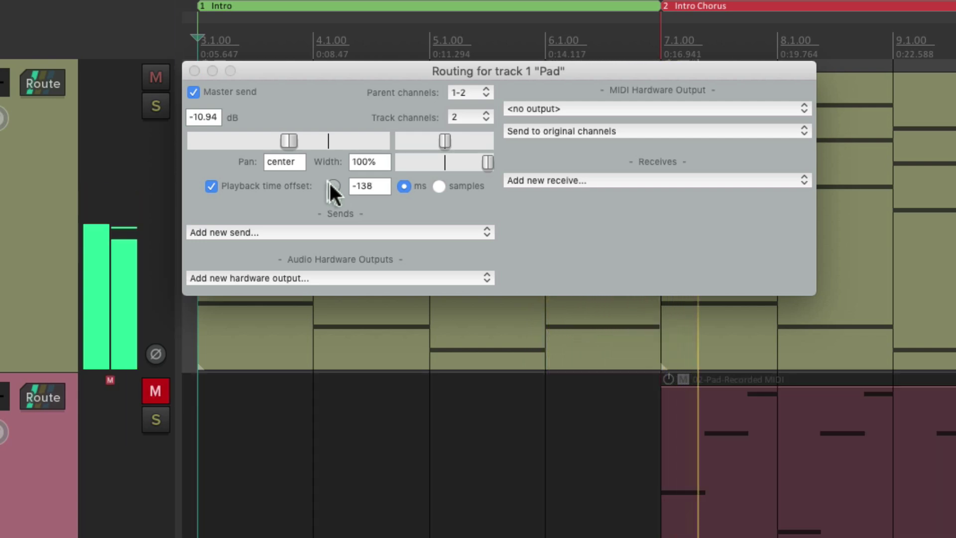
click(329, 182)
scroll(327, 182, down, 4)
scroll(327, 181, down, 5)
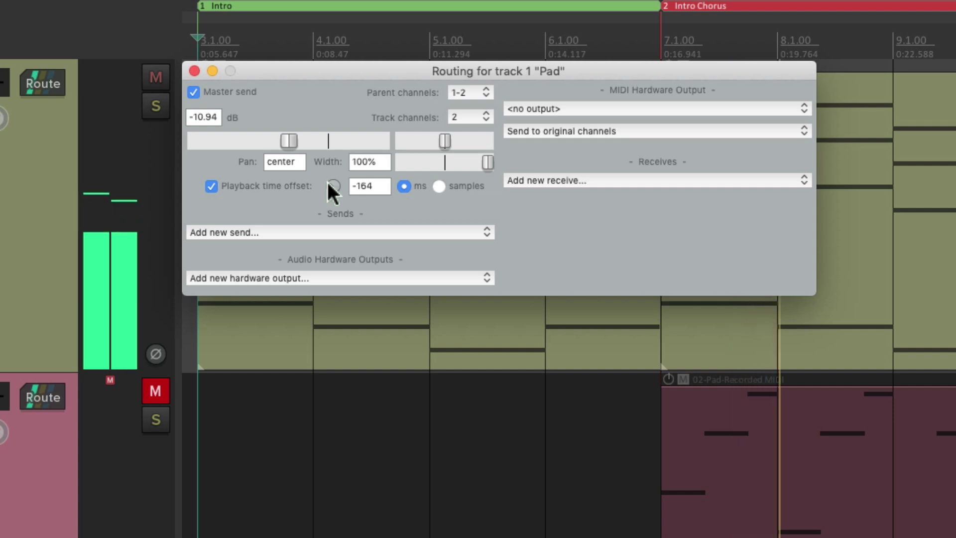
scroll(329, 182, down, 4)
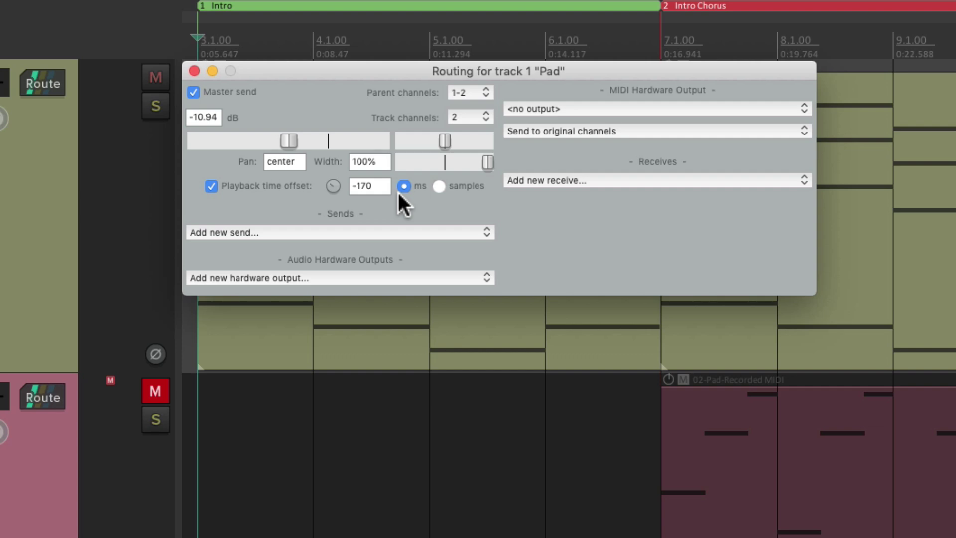
Play the project to check the Pad's -170 ms offset, then stop at bar 3.1.00.
key(space)
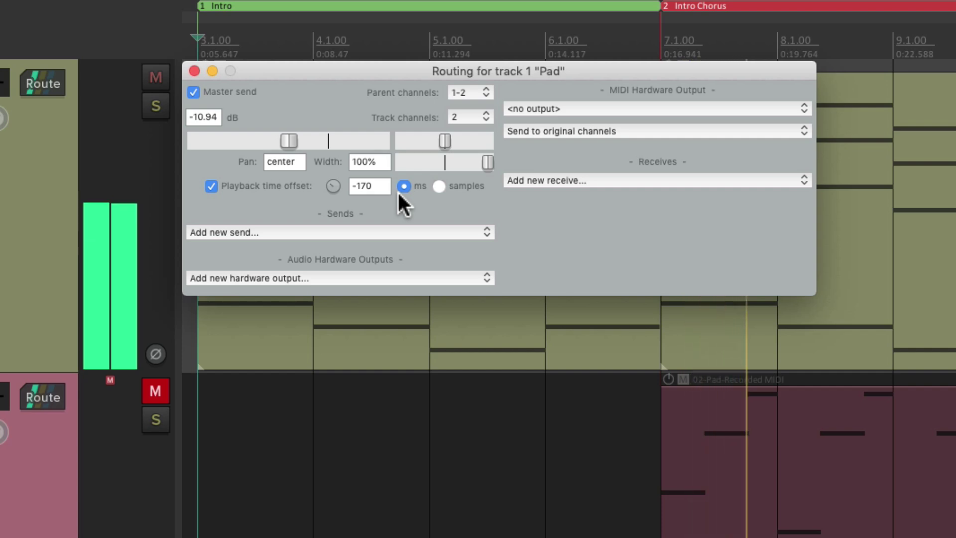
key(space)
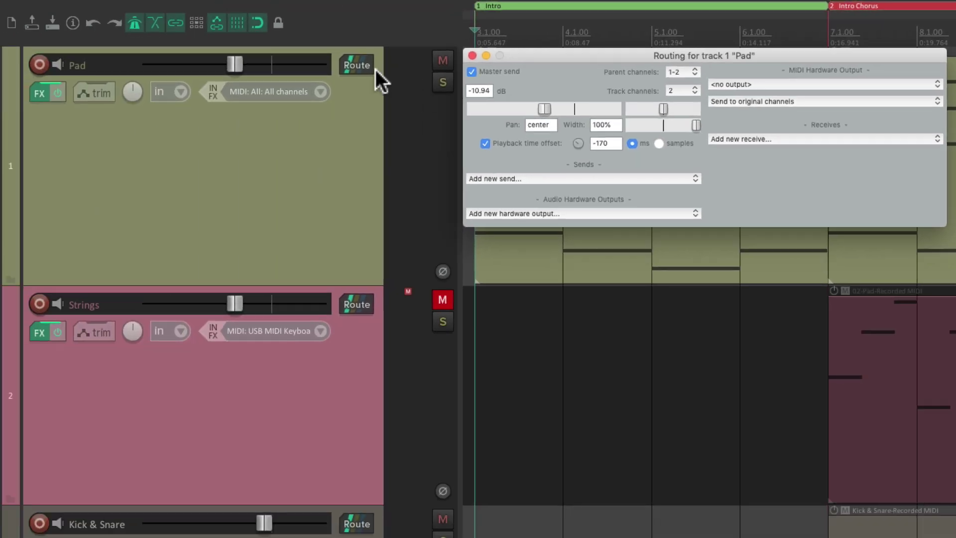
Close Pad's routing, unmute Strings, and enable a playback time offset in its routing window.
click(43, 83)
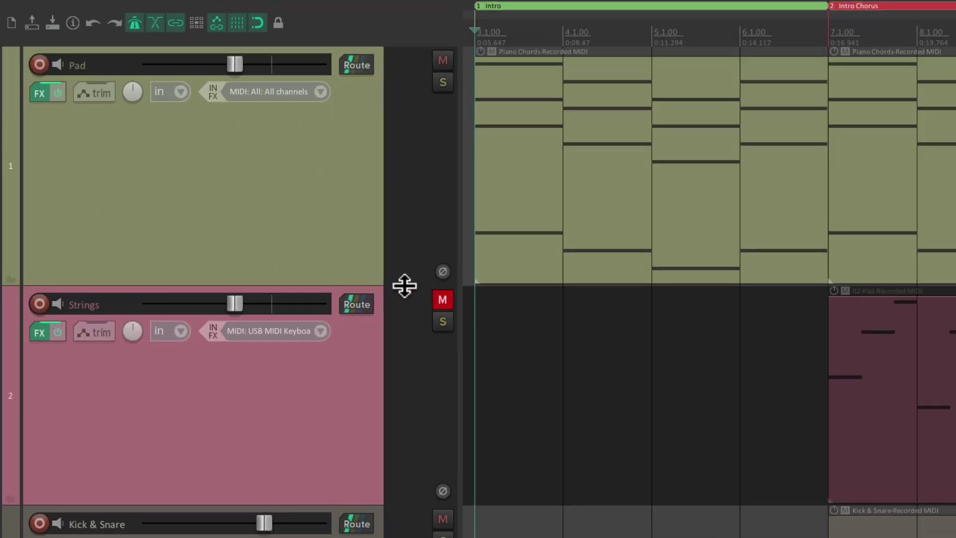
click(436, 298)
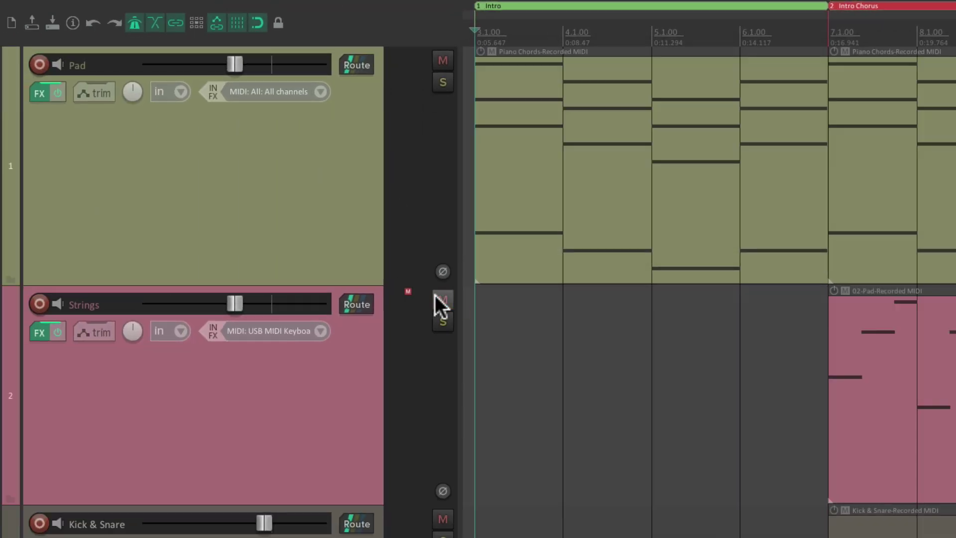
click(352, 300)
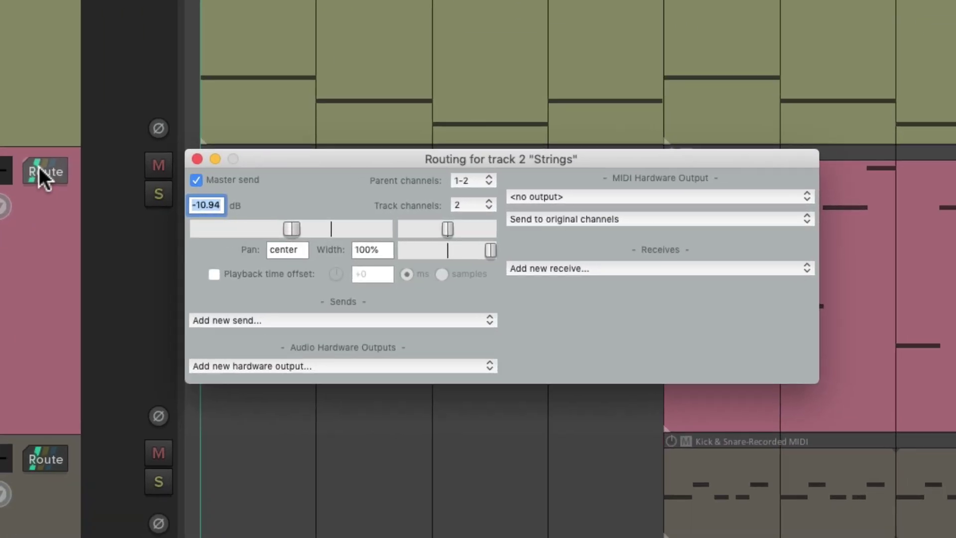
click(212, 274)
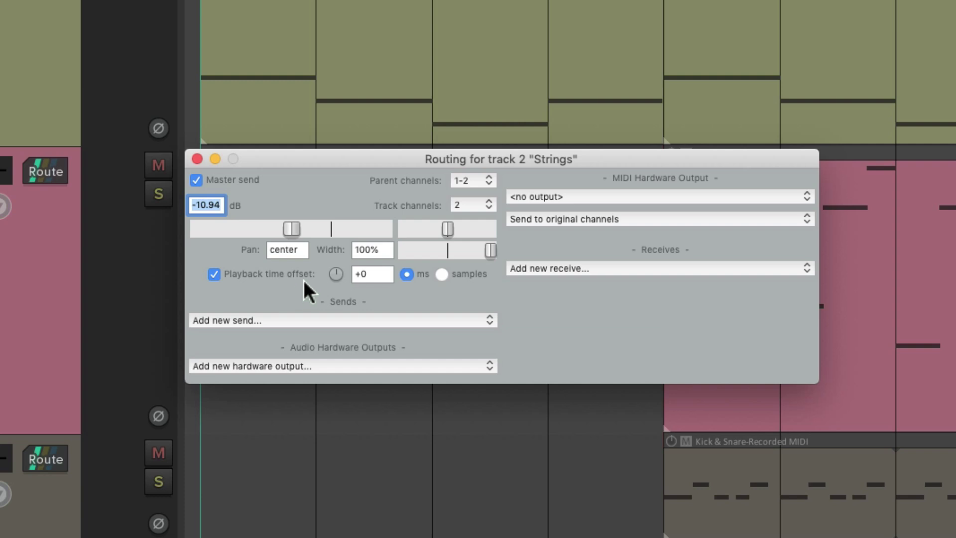
Play the project and set the Strings playback time offset to -30 ms by ear.
key(space)
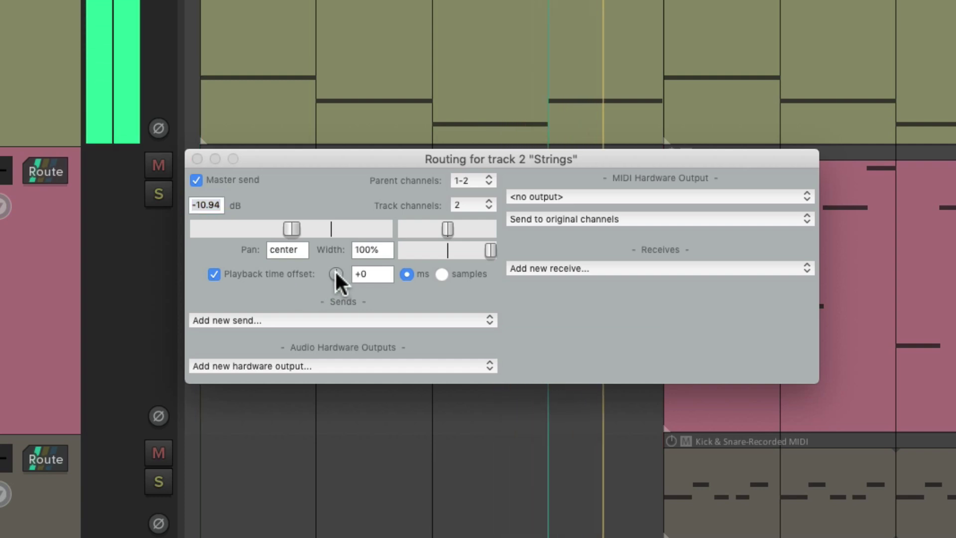
scroll(335, 272, down, 9)
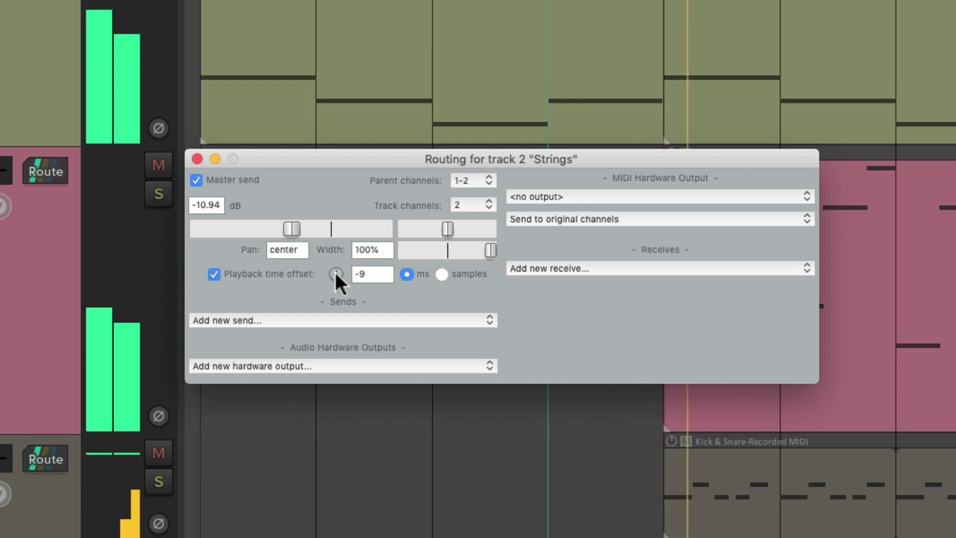
scroll(335, 272, down, 20)
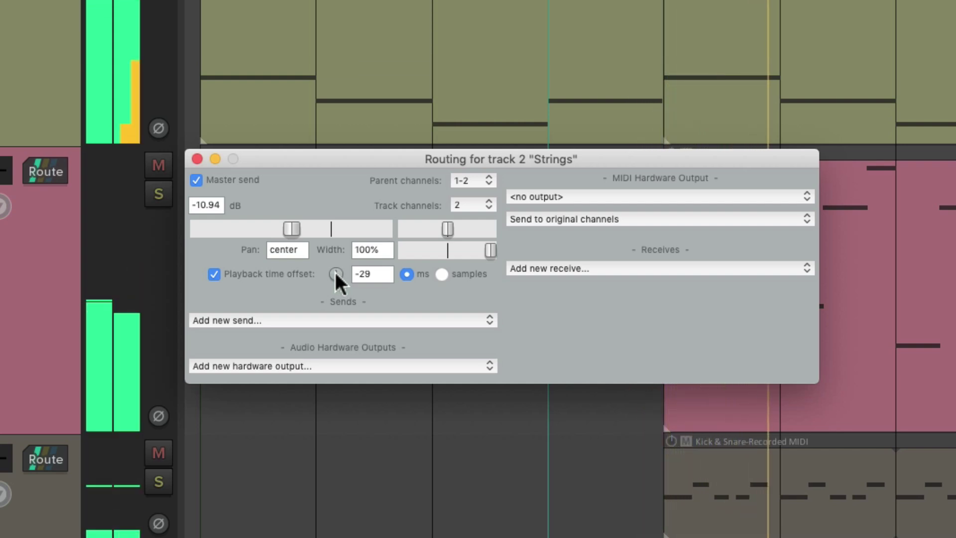
scroll(336, 272, down, 6)
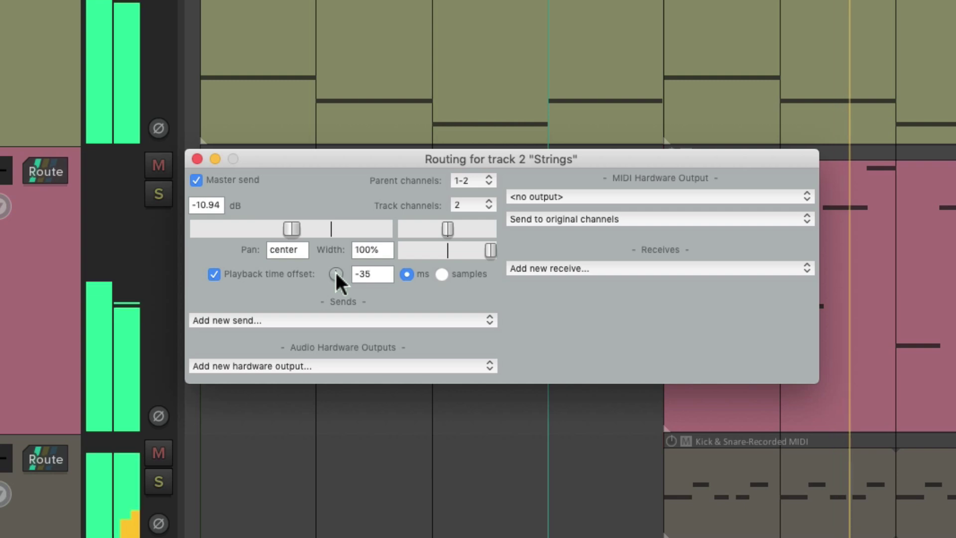
scroll(335, 272, down, 4)
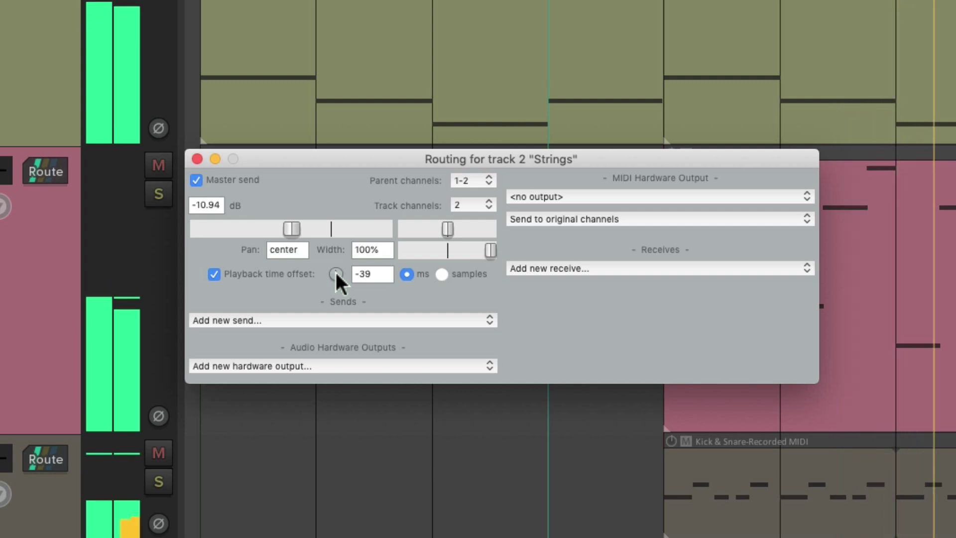
scroll(336, 272, up, 2)
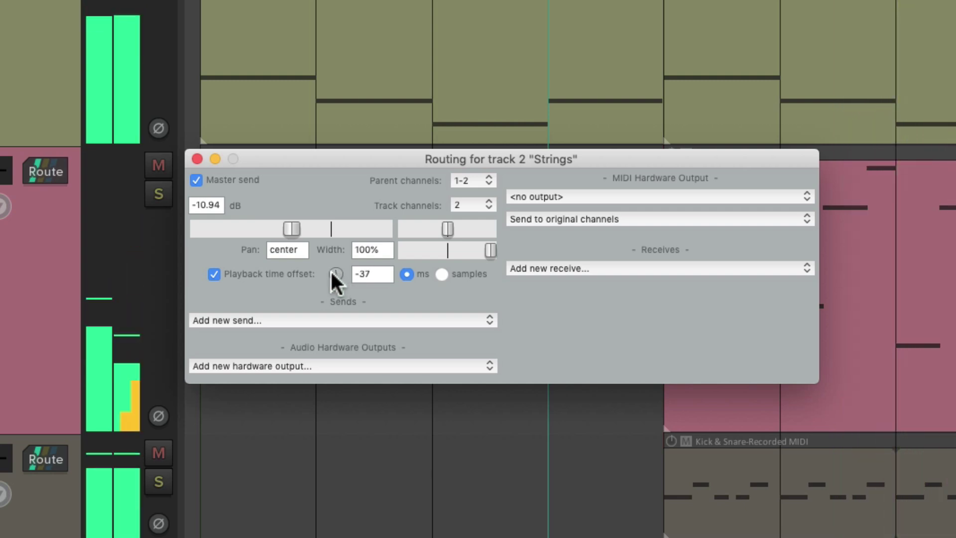
scroll(331, 274, up, 7)
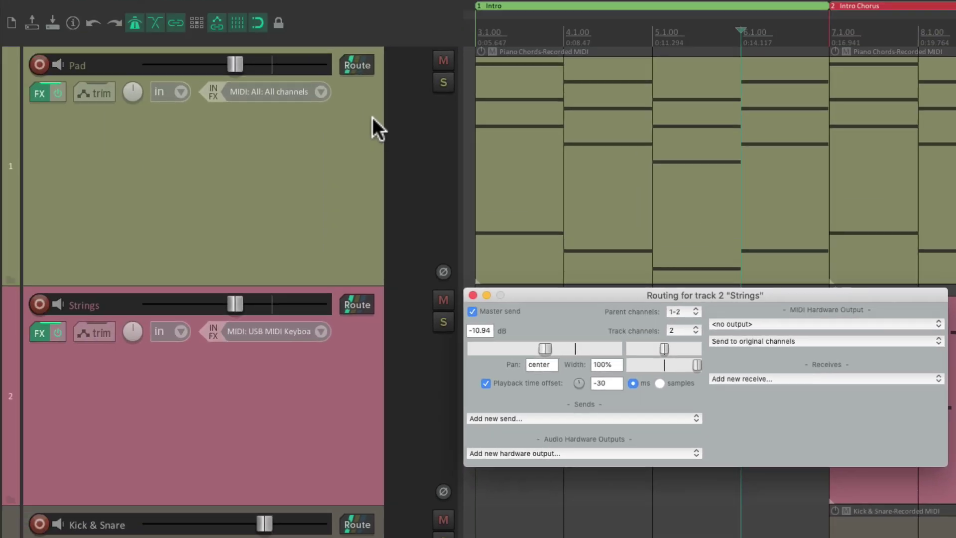
Turn off the Pad and Strings playback time offsets and play to compare without them.
click(358, 68)
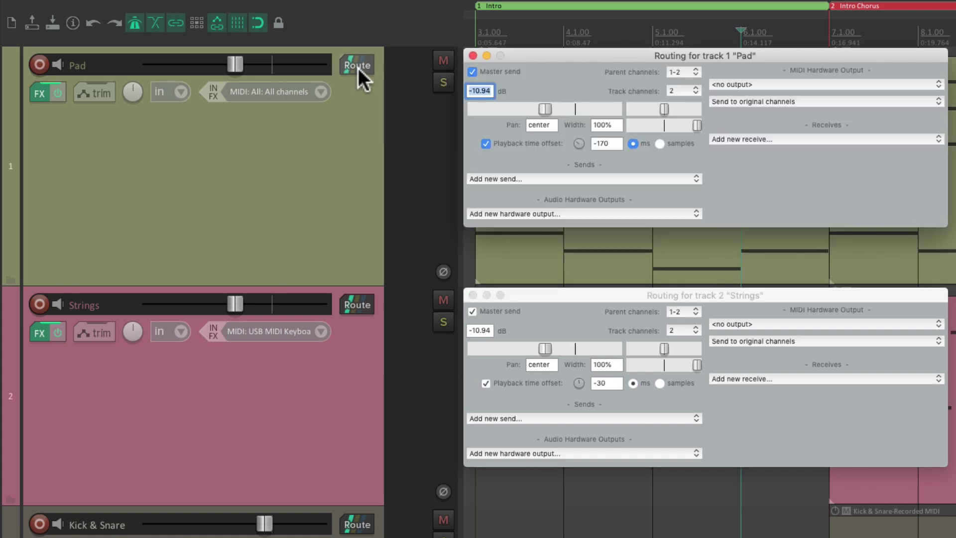
click(486, 144)
click(486, 382)
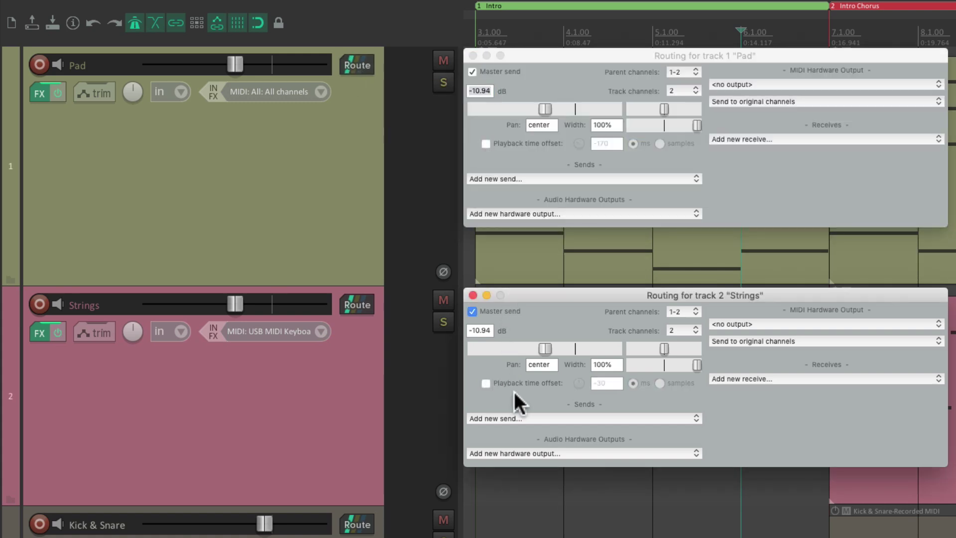
key(space)
Re-enable the Pad (-170 ms) and Strings (-30 ms) playback time offsets.
click(484, 143)
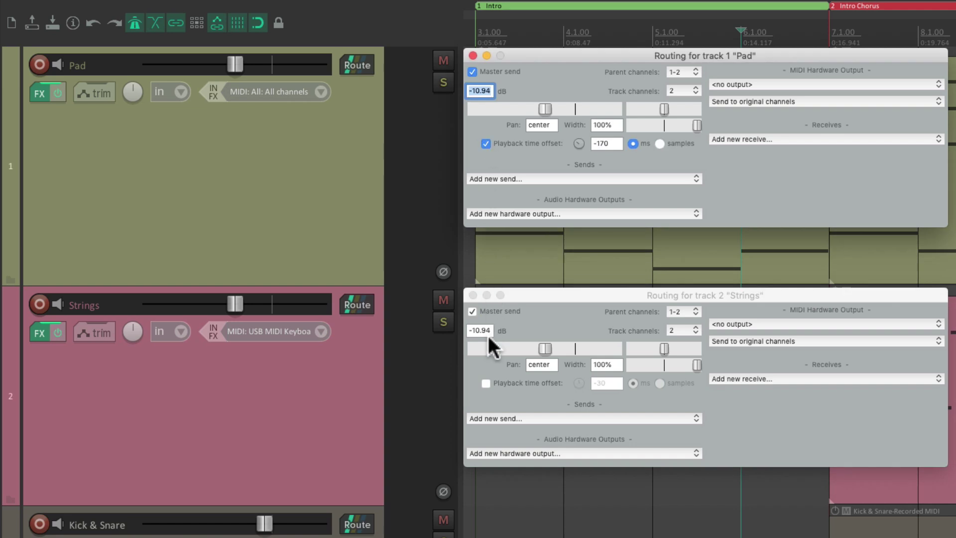
click(484, 382)
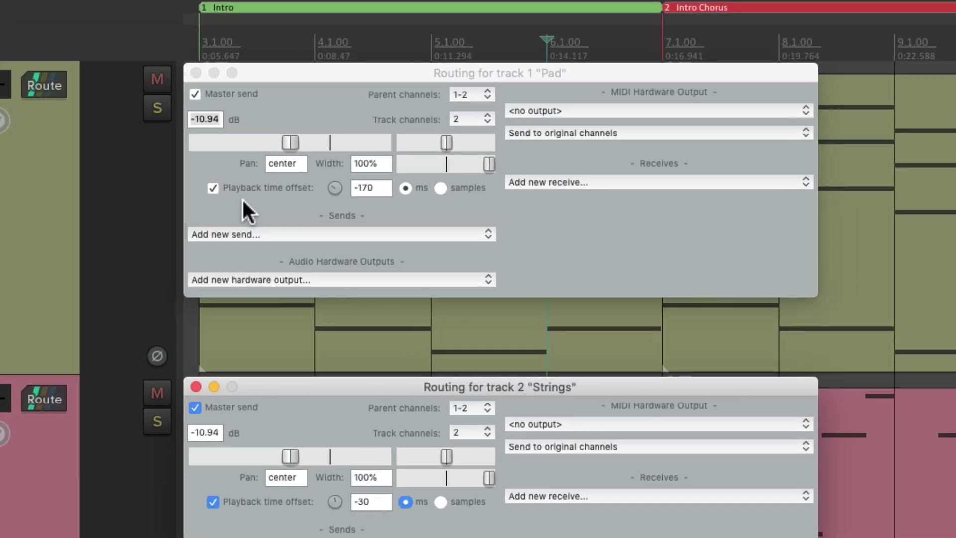
click(370, 112)
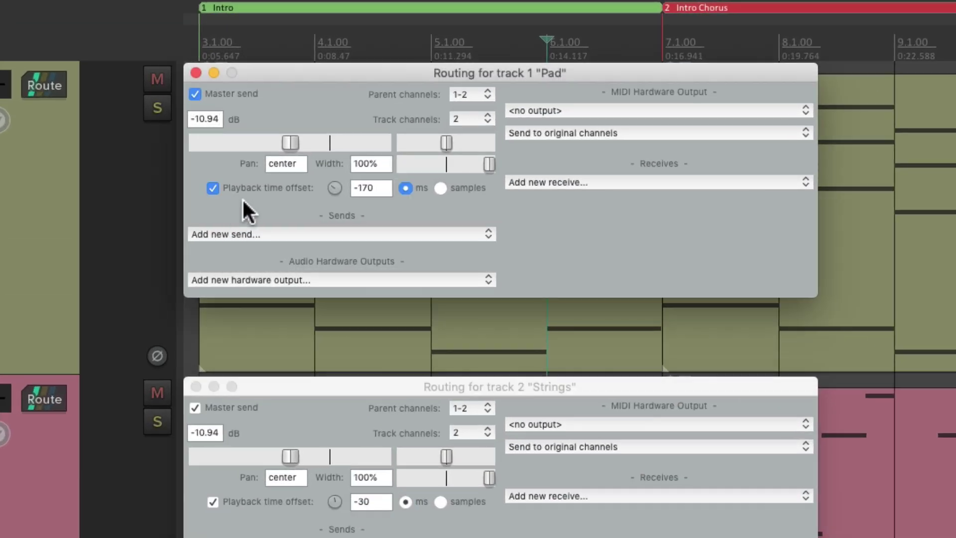